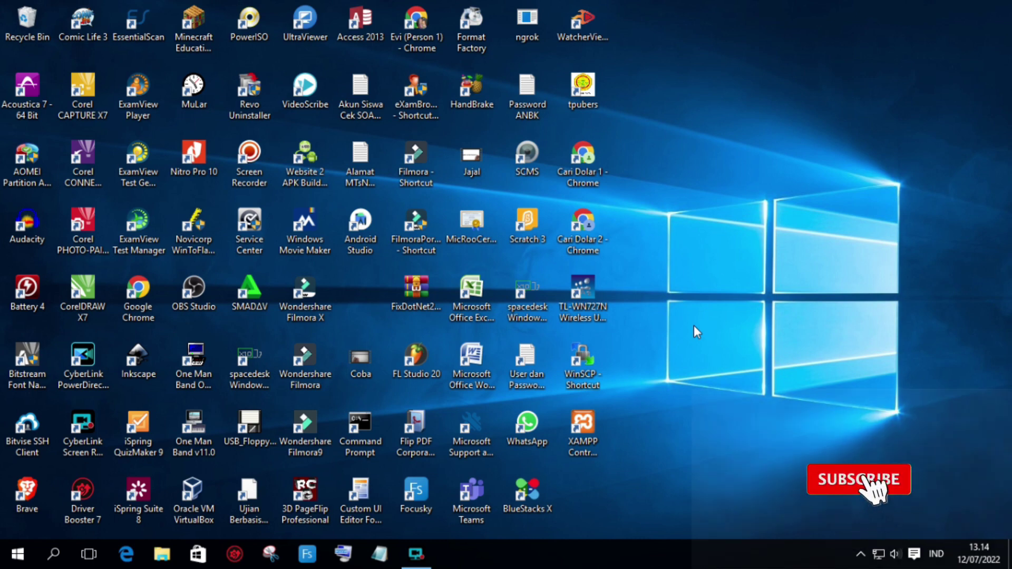
# Open the Network and Sharing Centre from the network connection's options
pyautogui.click(879, 560)
pyautogui.rightClick(878, 560)
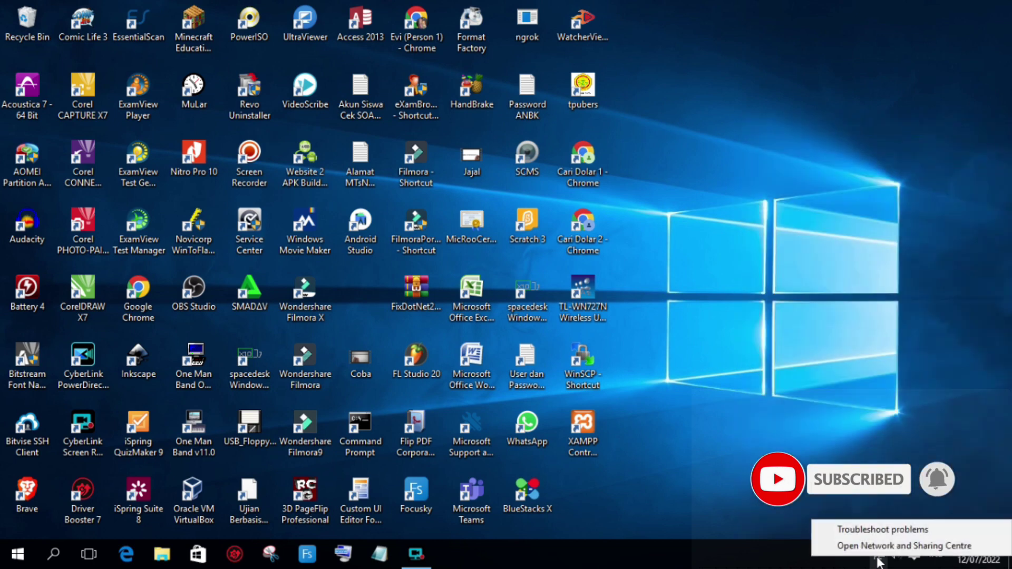
pyautogui.click(827, 532)
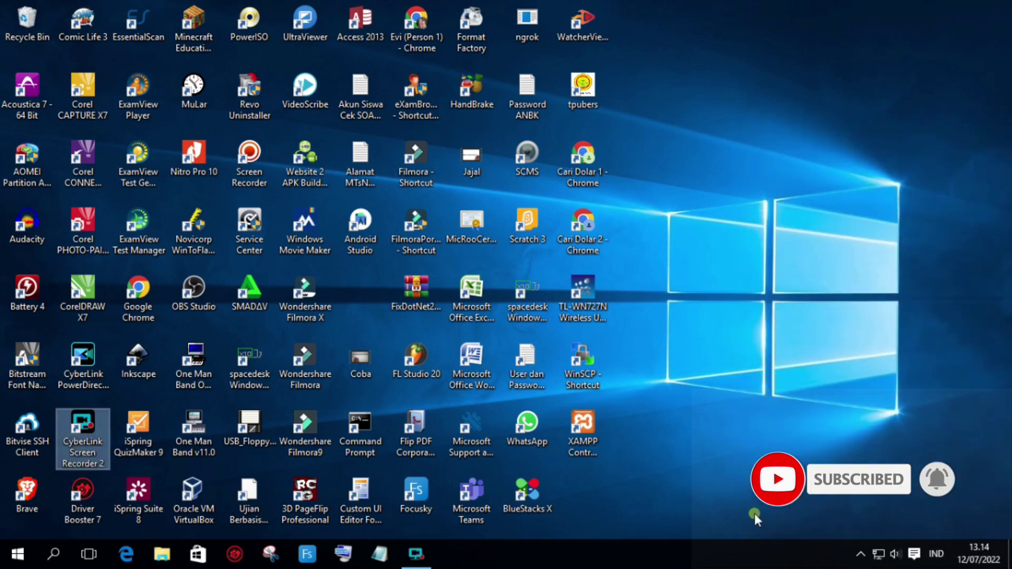
pyautogui.rightClick(884, 558)
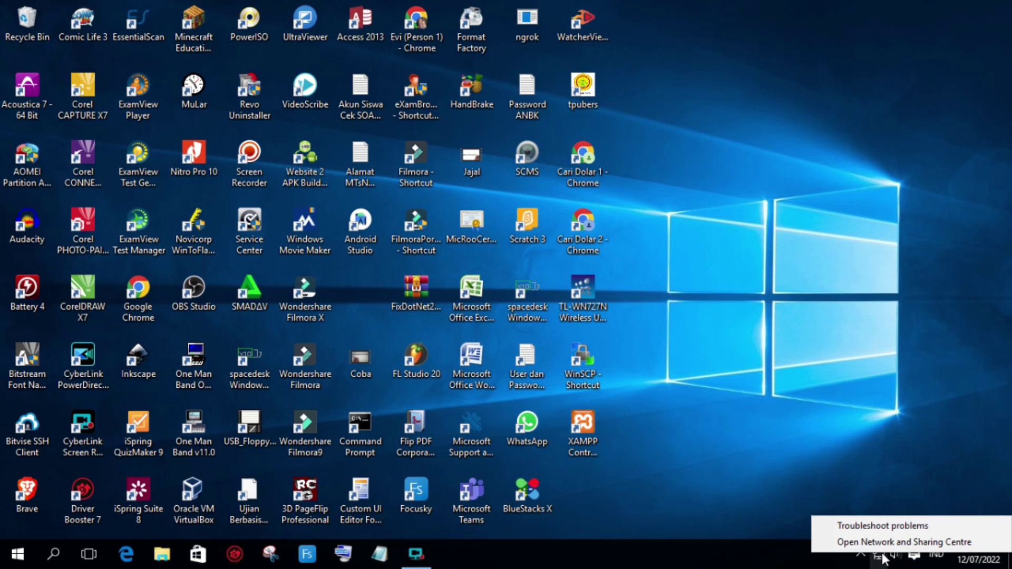
pyautogui.click(842, 543)
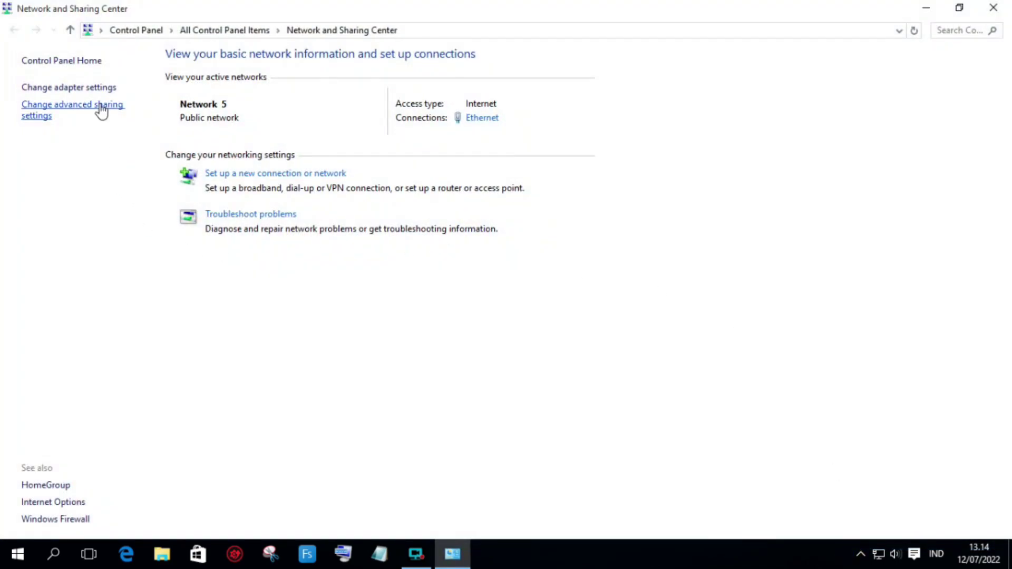
# Examine the password-protected sharing option for all networks in the advanced sharing settings, and close the window without saving changes
pyautogui.click(40, 113)
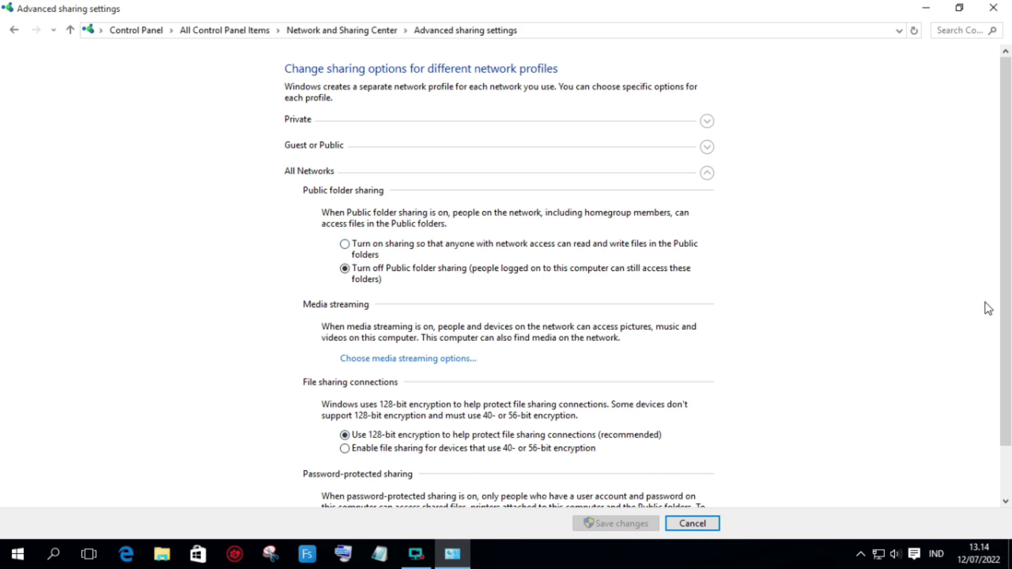
pyautogui.scroll(-2, 1005, 285)
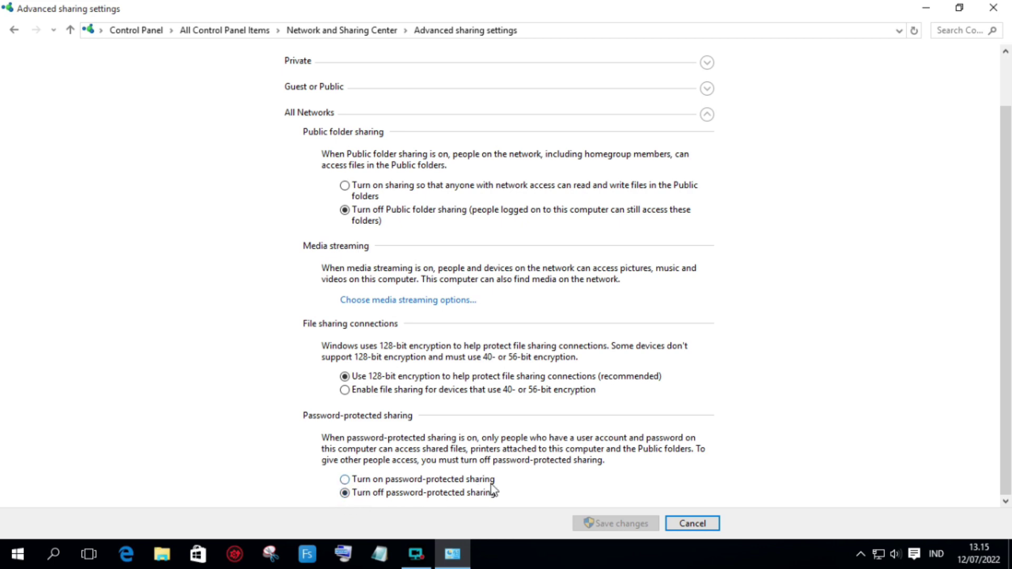
pyautogui.click(693, 524)
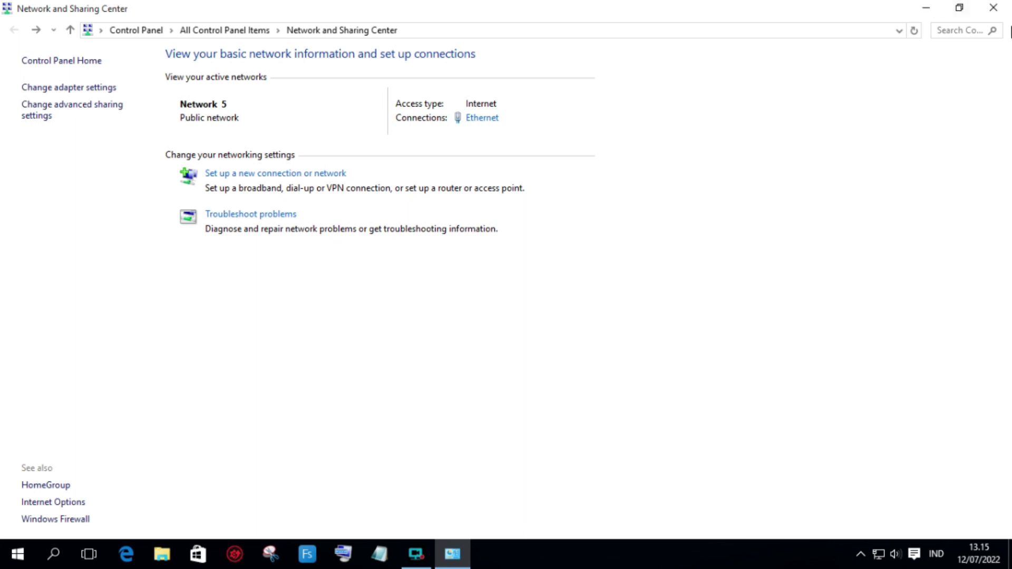
pyautogui.click(994, 9)
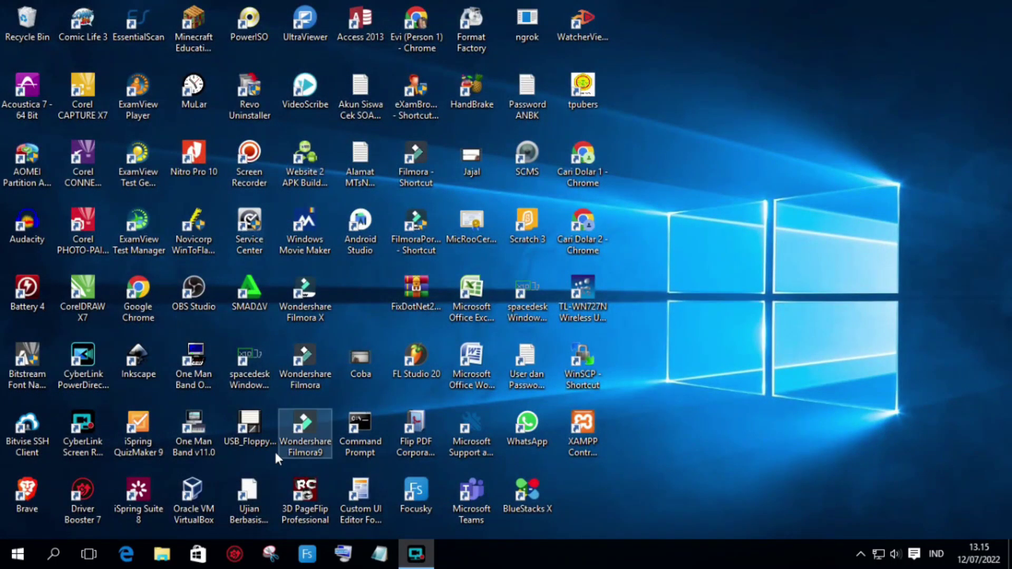
# Switch to File Explorer and open the DATA 1 (E:) drive to locate the Software folder
pyautogui.click(154, 558)
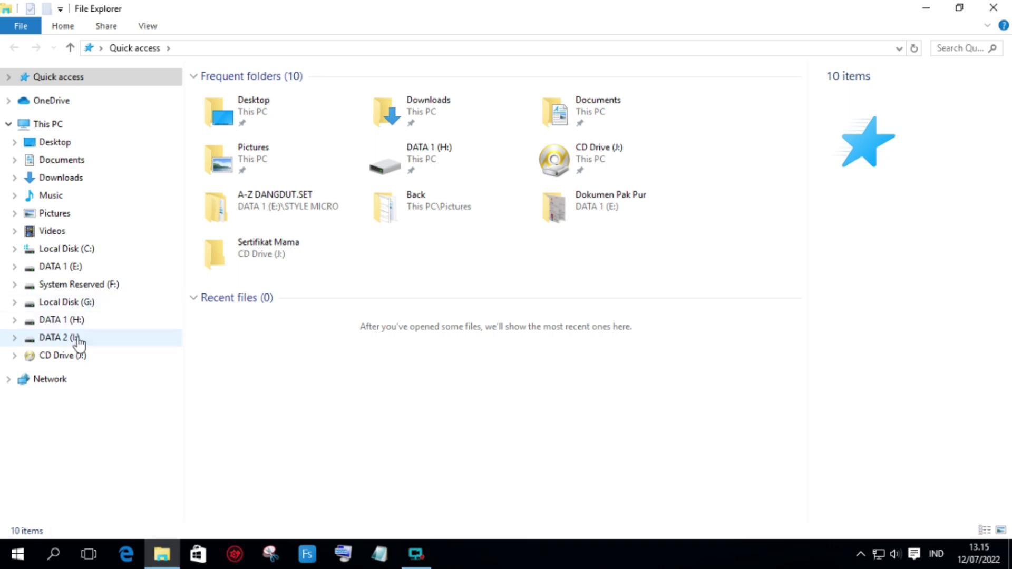
pyautogui.click(76, 268)
pyautogui.scroll(-13, 388, 237)
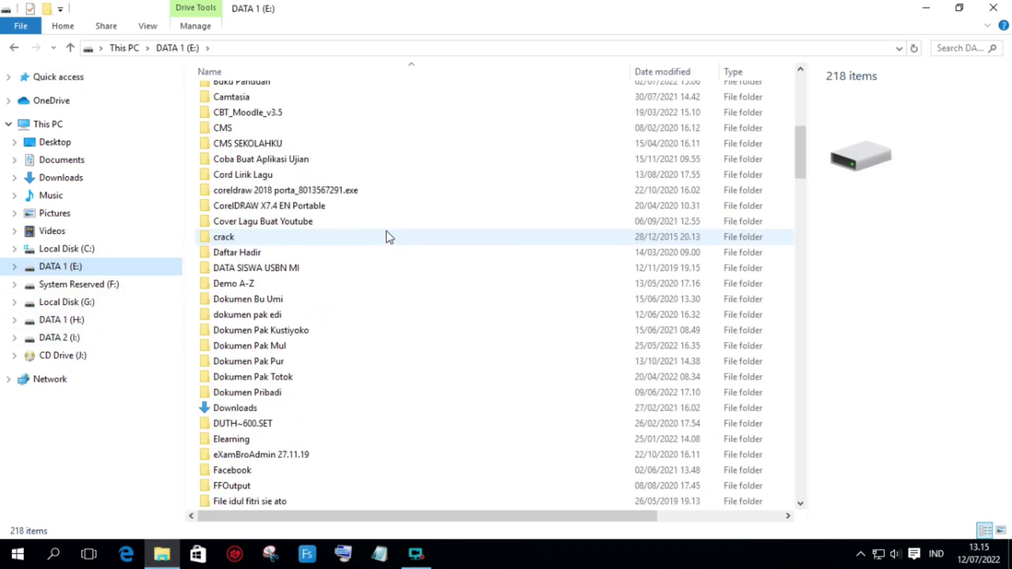
pyautogui.scroll(-20, 387, 237)
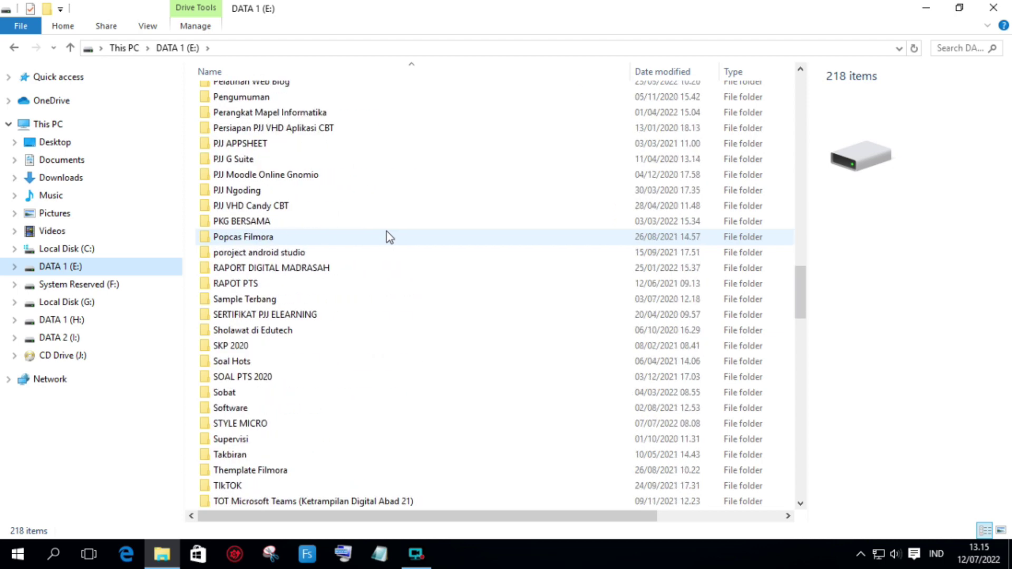
pyautogui.scroll(2, 275, 274)
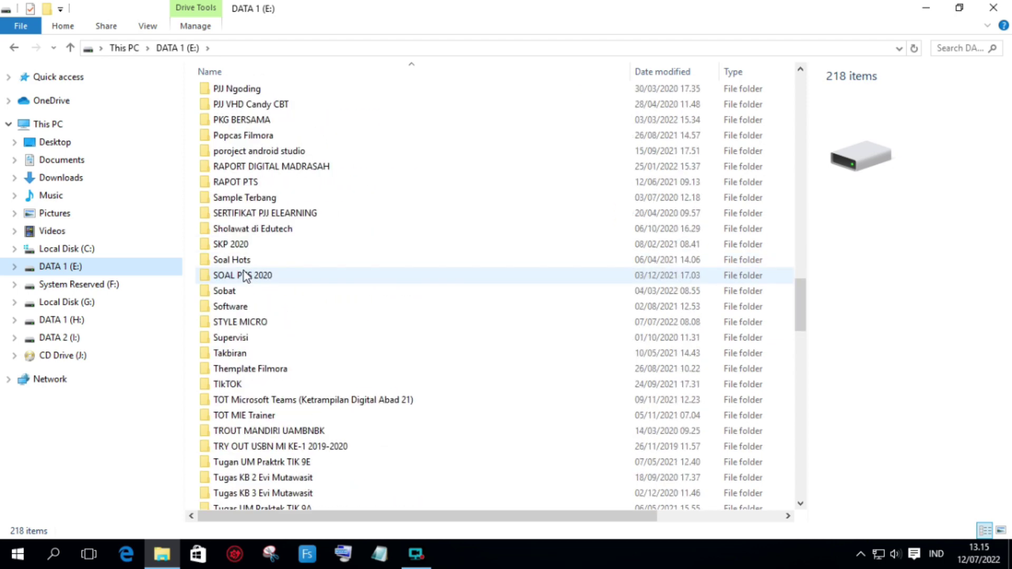
# Open sharing with specific people for the Software folder and add Everyone to the people it is shared with
pyautogui.rightClick(240, 309)
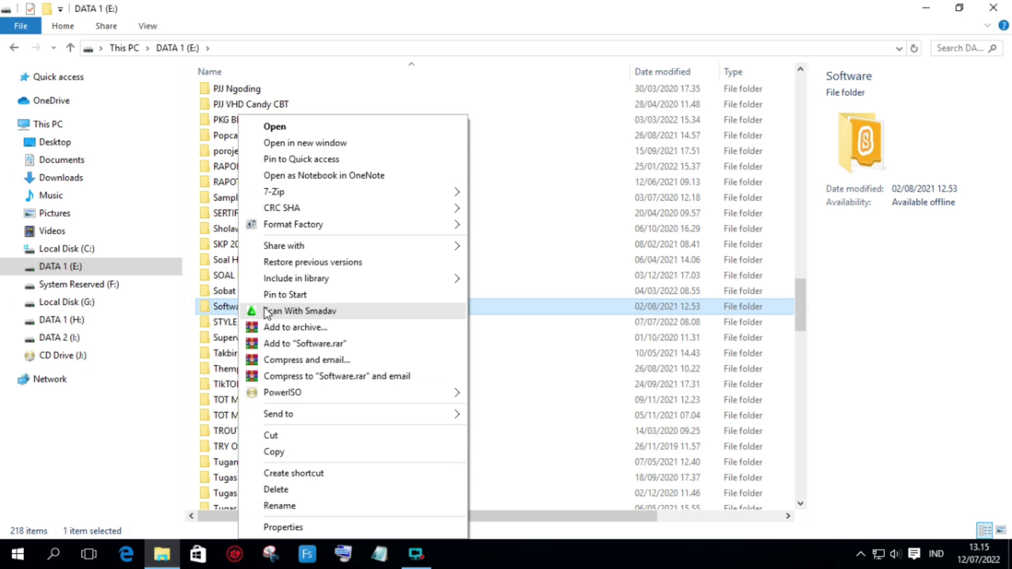
pyautogui.rightClick(214, 309)
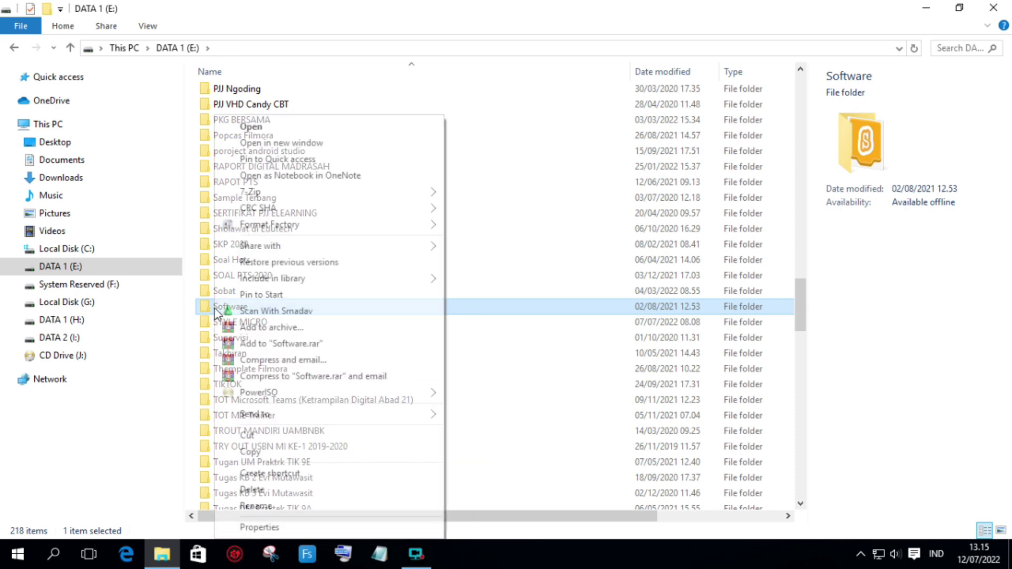
pyautogui.moveTo(294, 246)
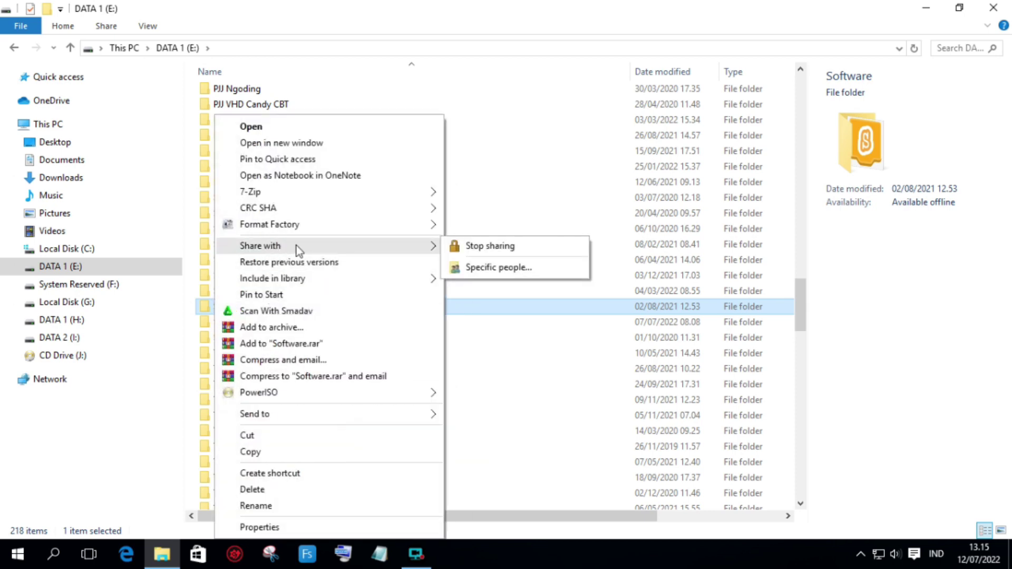
pyautogui.click(493, 269)
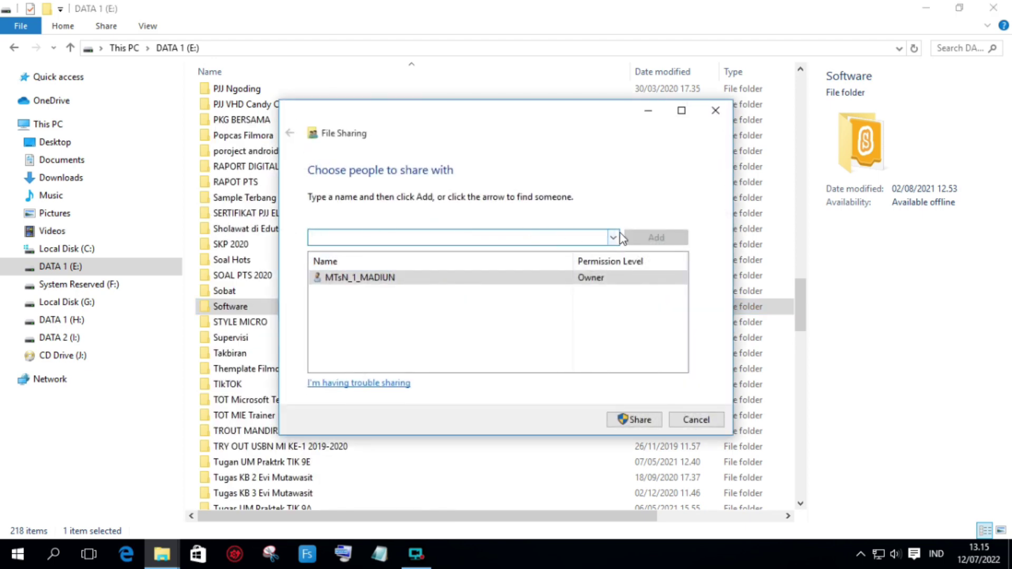
pyautogui.click(614, 239)
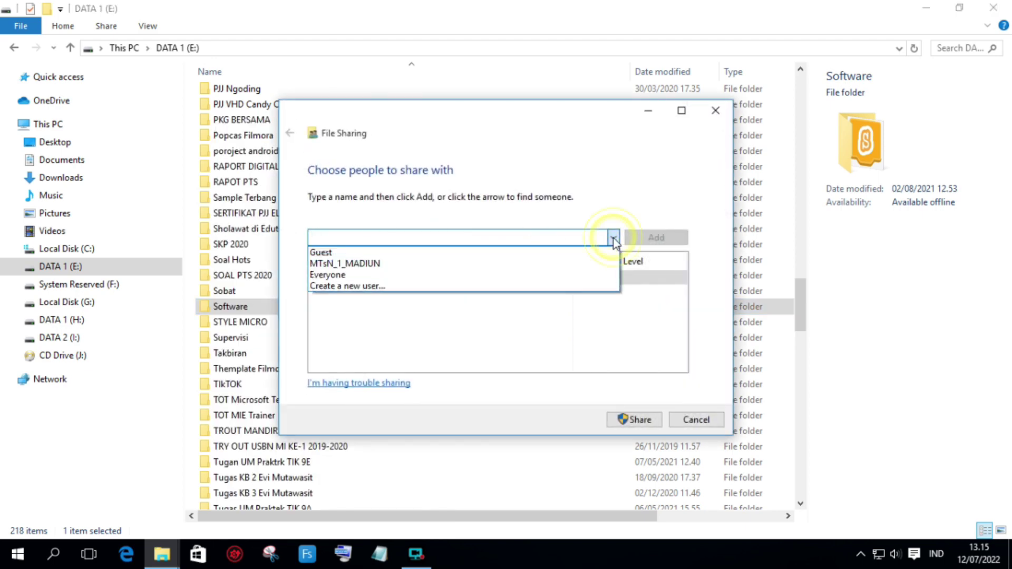
pyautogui.click(461, 275)
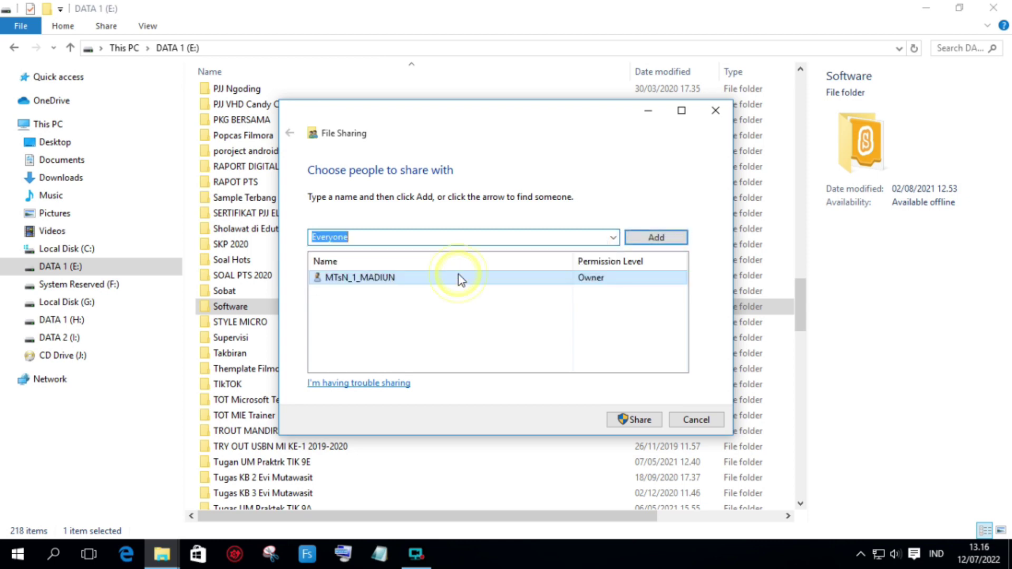
pyautogui.click(657, 237)
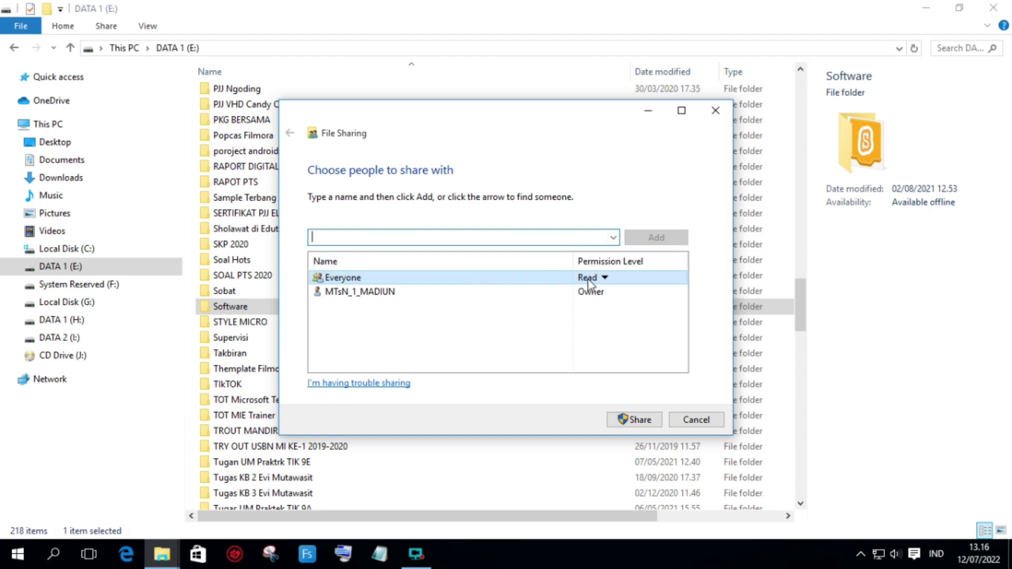
# Set Everyone's permission level to Read/Write, share the Software folder and finish the sharing dialog
pyautogui.click(606, 278)
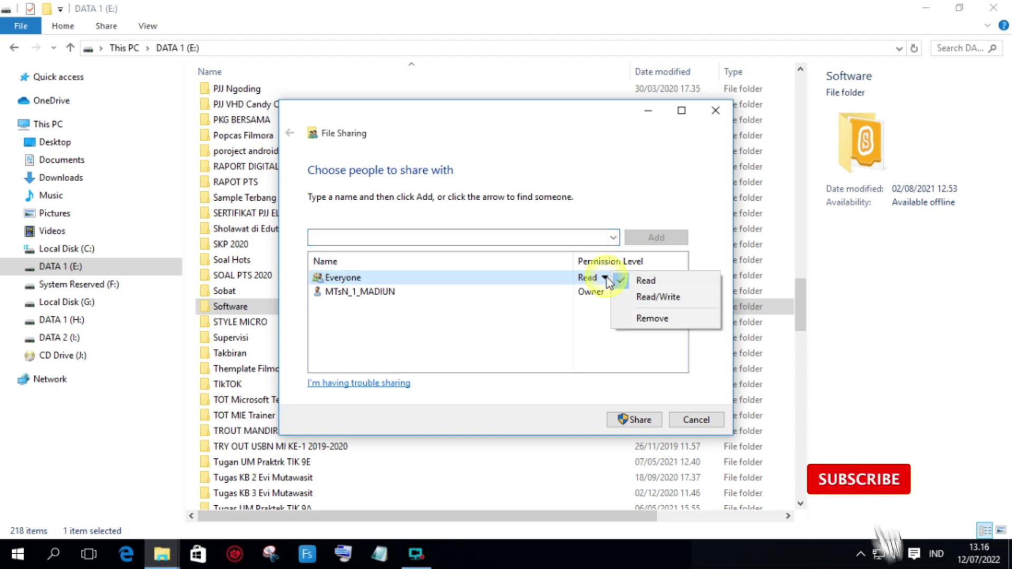
pyautogui.click(641, 296)
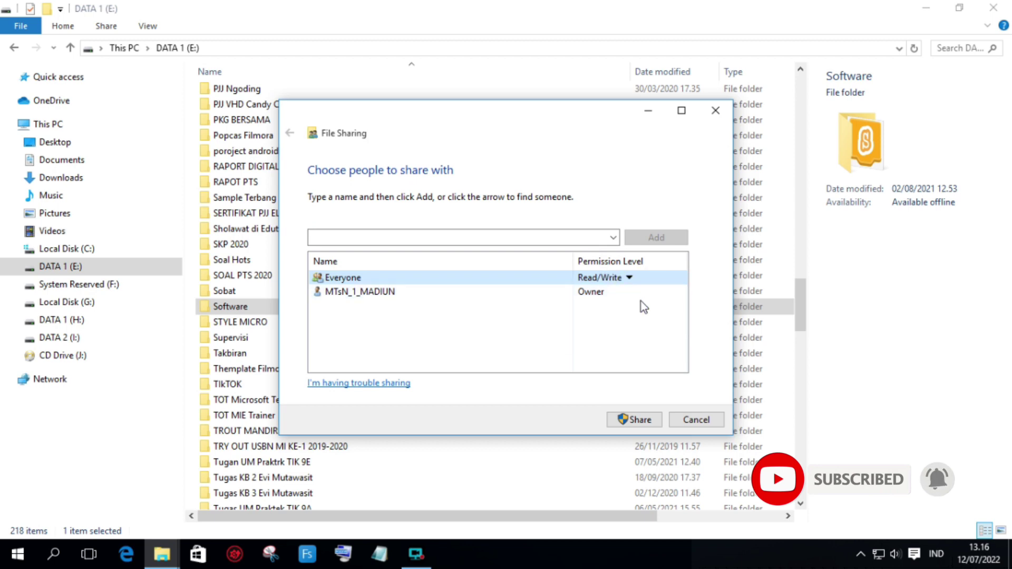
pyautogui.click(638, 423)
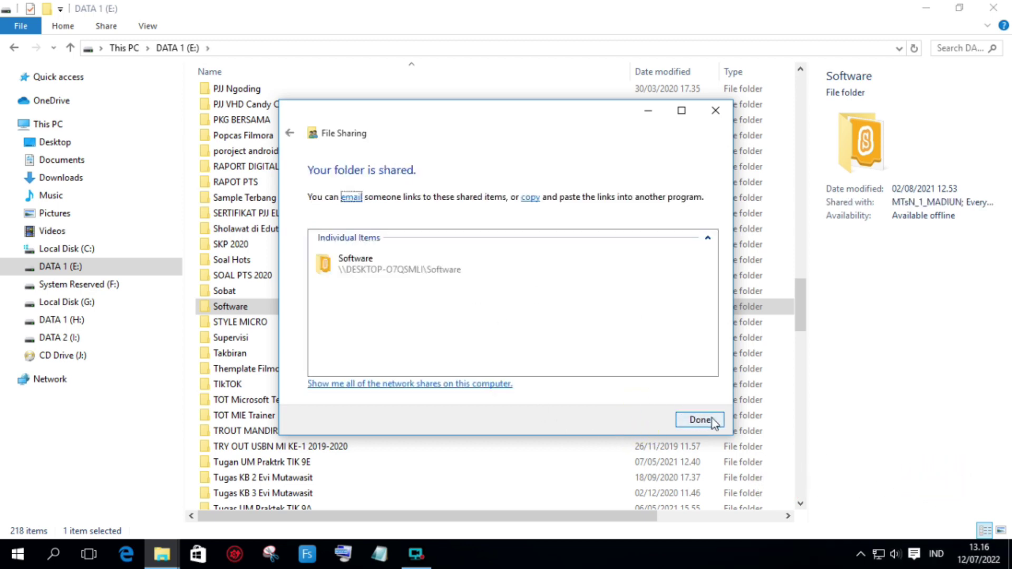
pyautogui.click(701, 422)
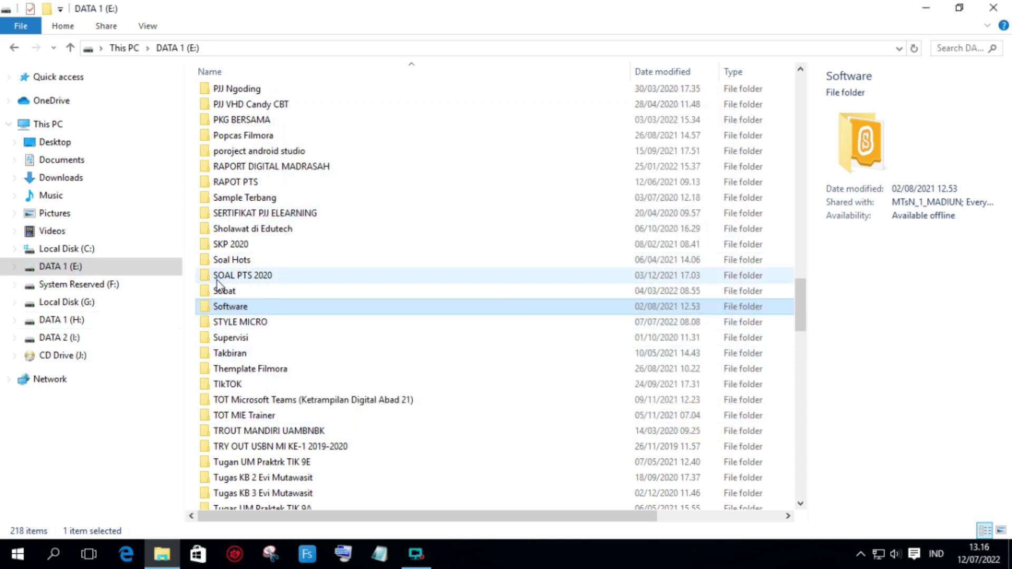
# Look up this computer's IPv4 address in the Ethernet connection details through the Network and Sharing Centre
pyautogui.moveTo(232, 299)
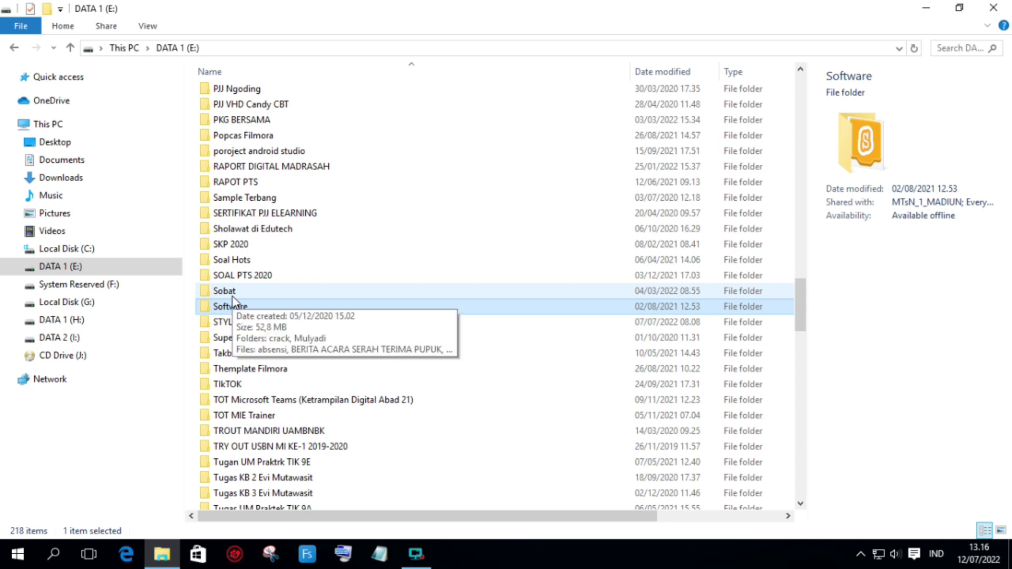
pyautogui.moveTo(241, 323)
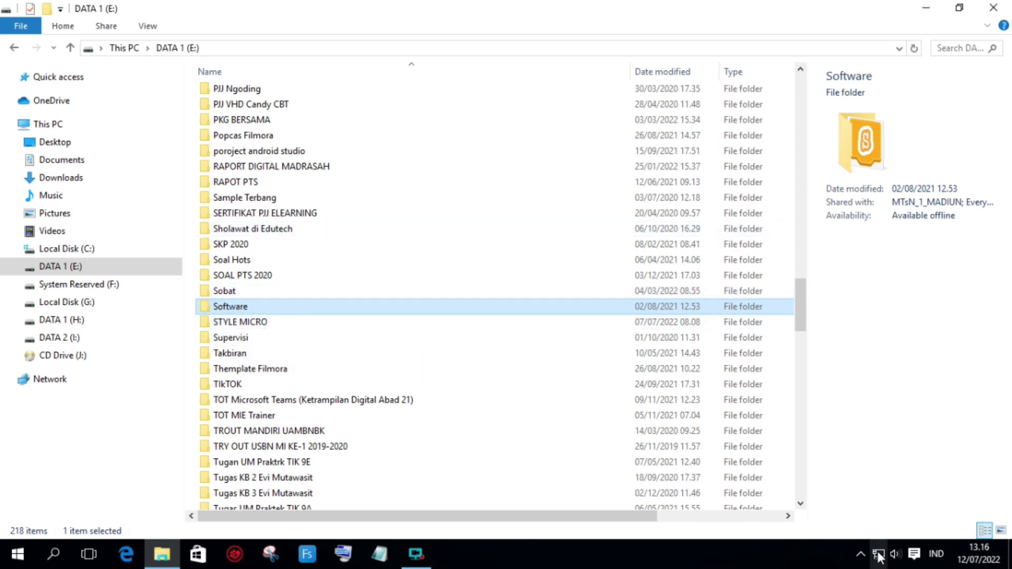
pyautogui.moveTo(878, 557)
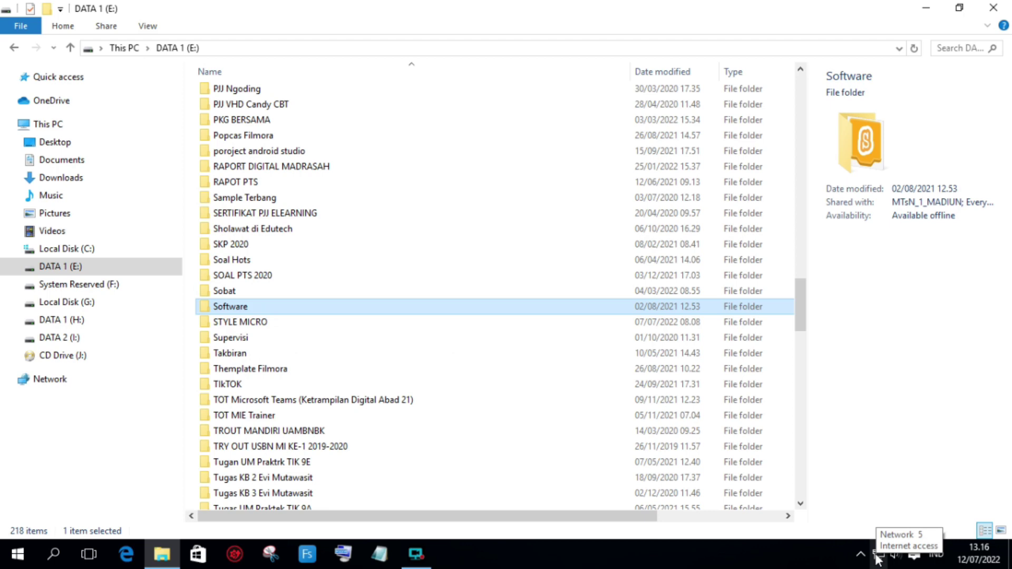
pyautogui.rightClick(878, 558)
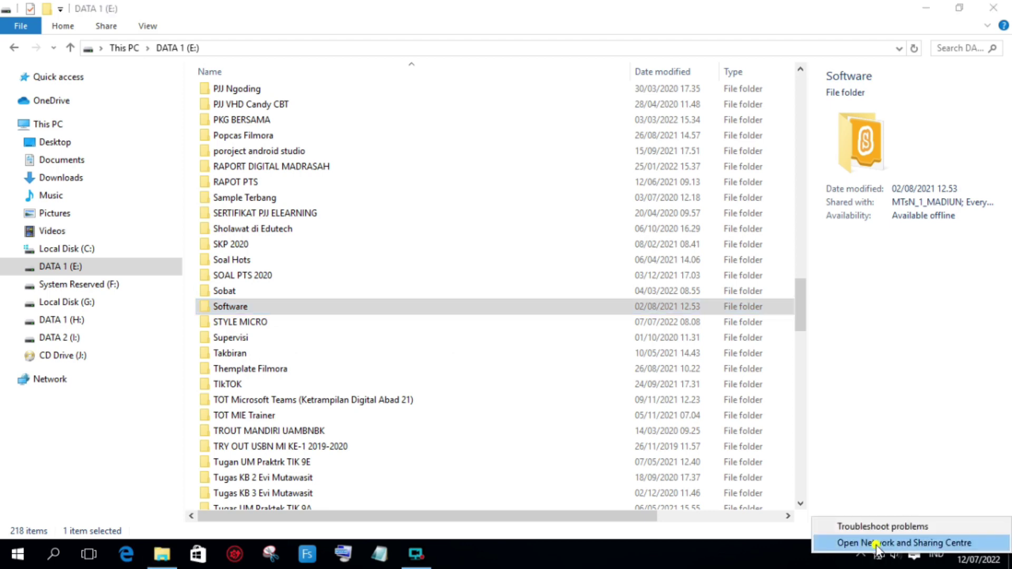
pyautogui.click(878, 542)
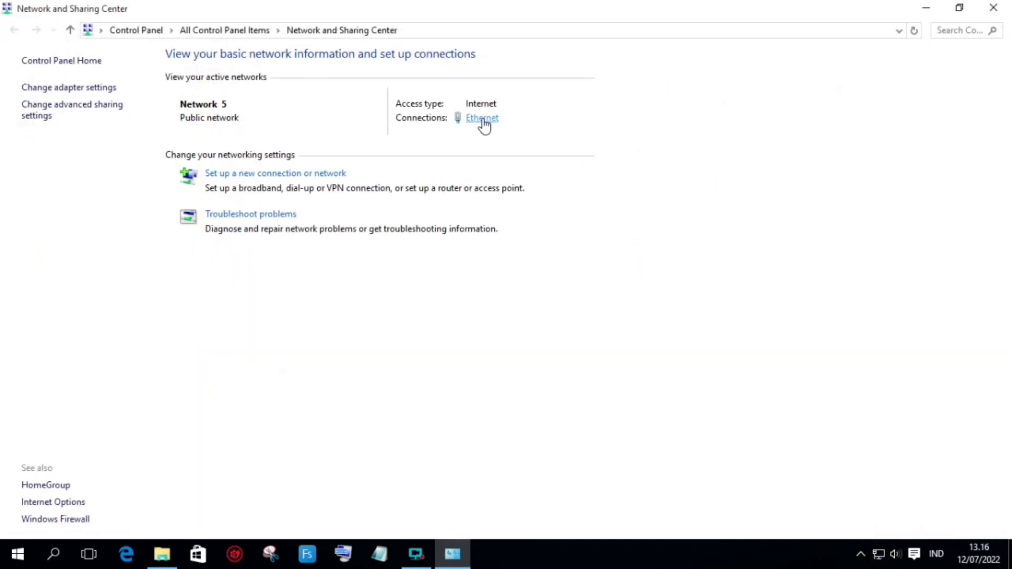
pyautogui.click(483, 119)
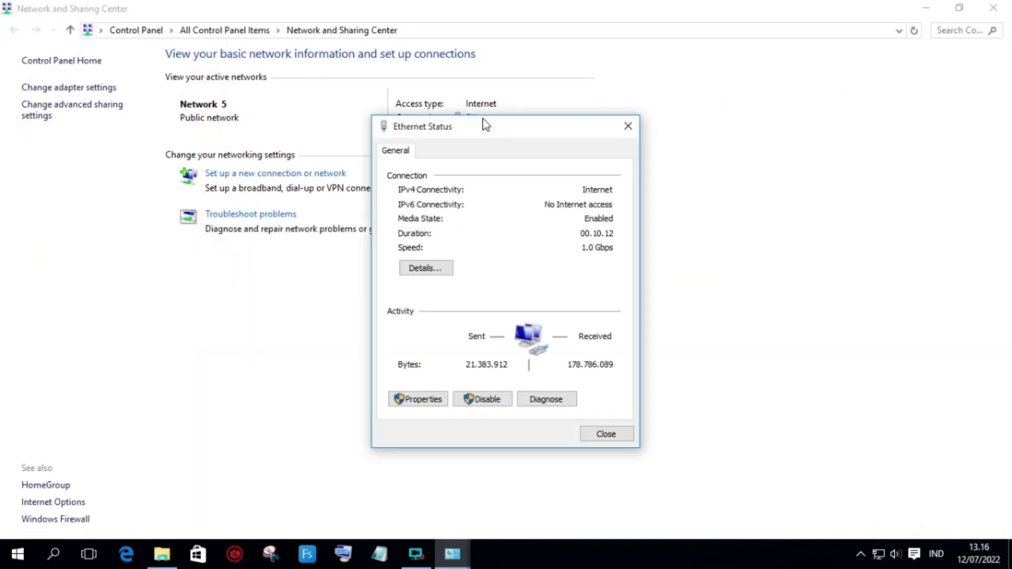
pyautogui.click(427, 269)
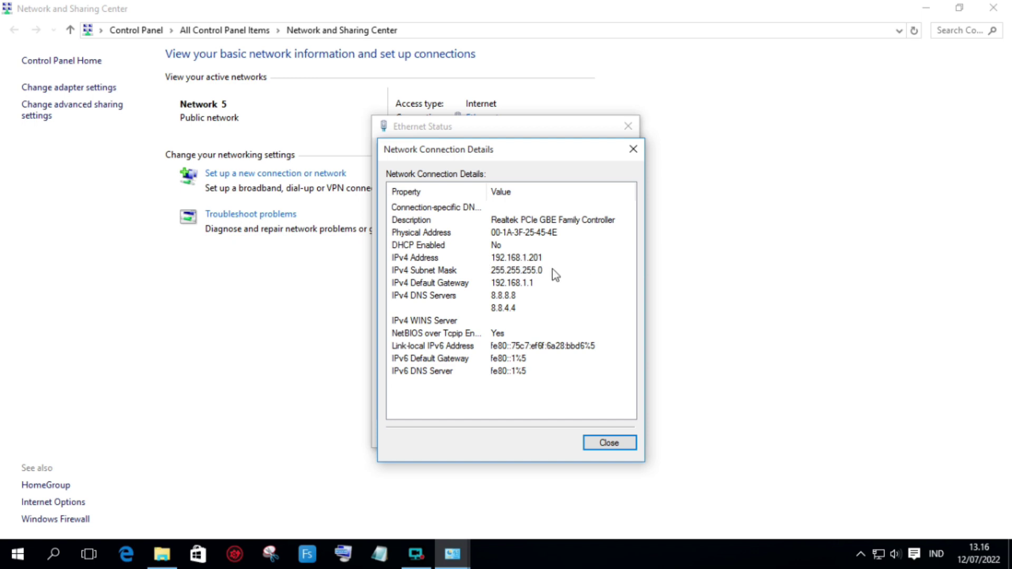
pyautogui.click(618, 445)
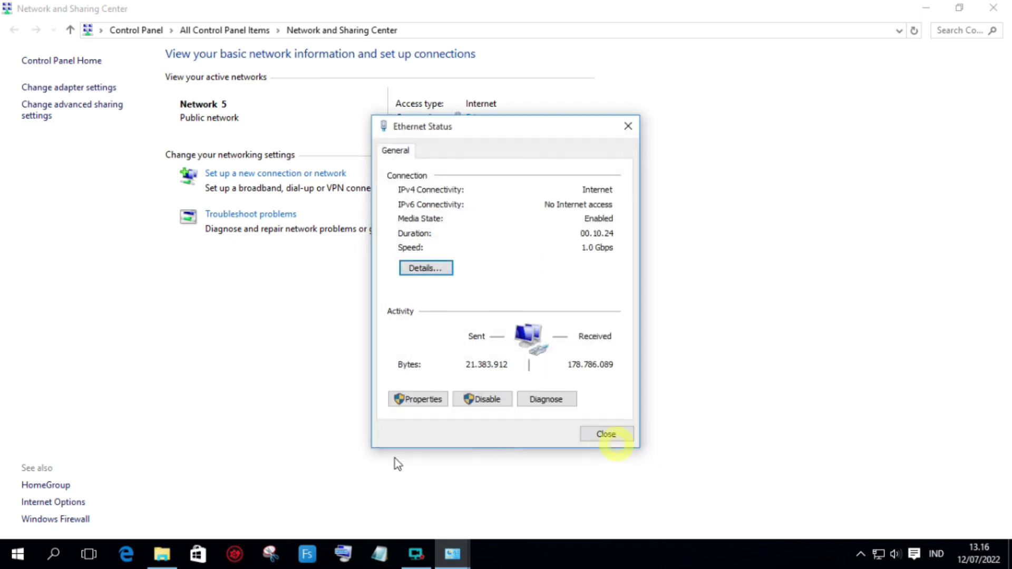
# Return to File Explorer, go to the network address \\192.168.1.201 and open the shared Software folder
pyautogui.click(153, 560)
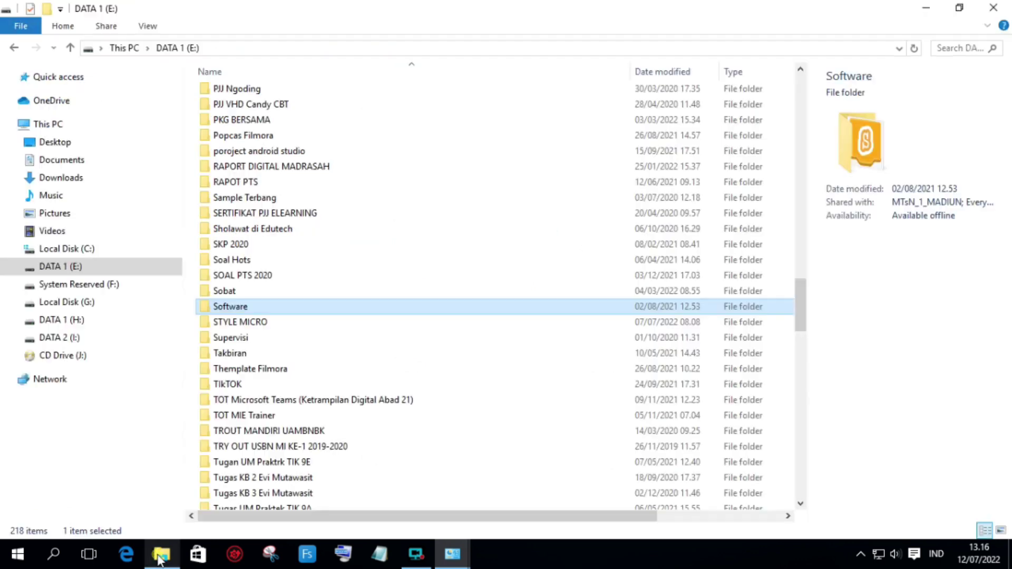
pyautogui.click(58, 129)
pyautogui.click(176, 48)
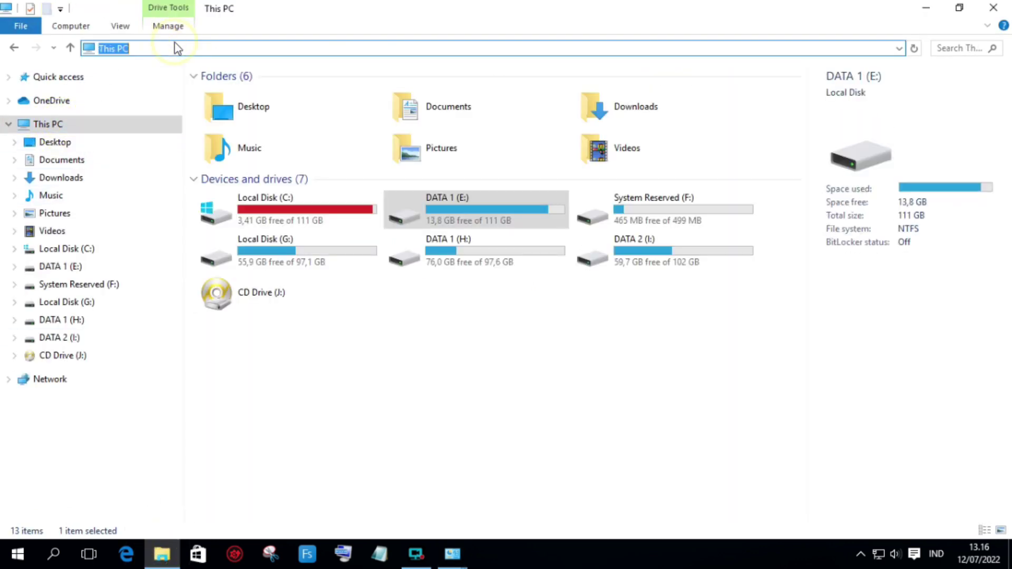
pyautogui.write('\\\\')
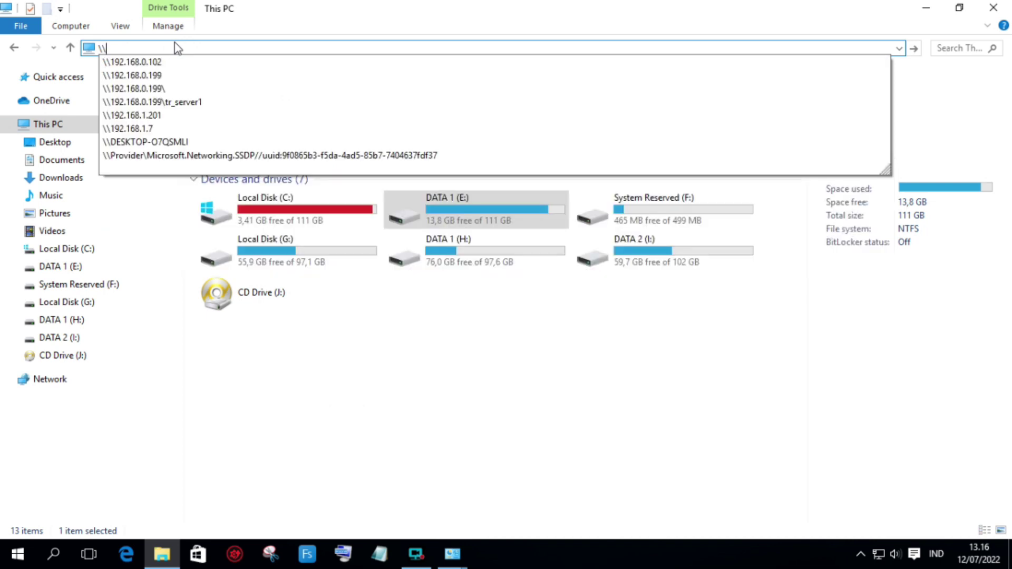
pyautogui.write('192')
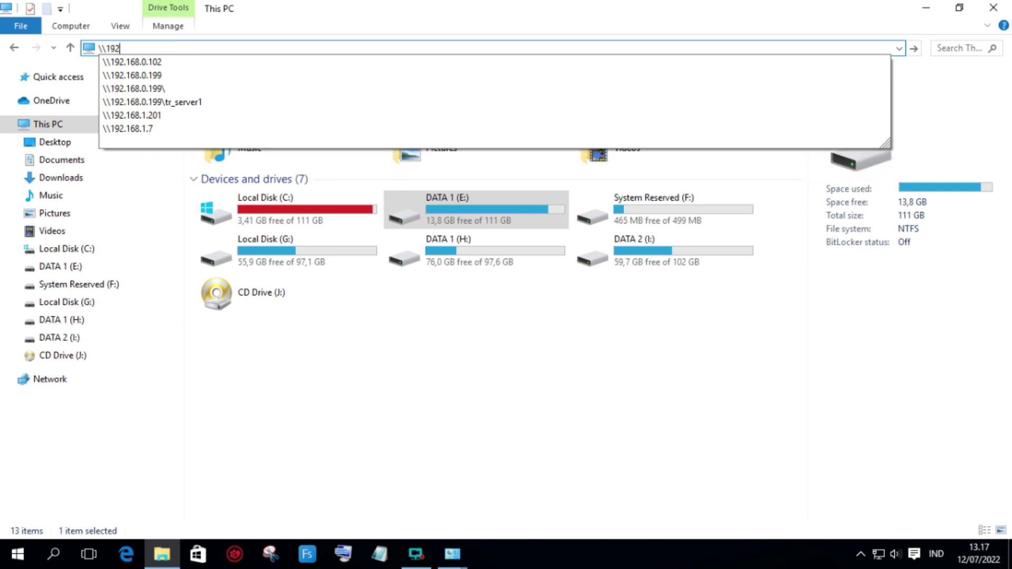
pyautogui.write('.168.1')
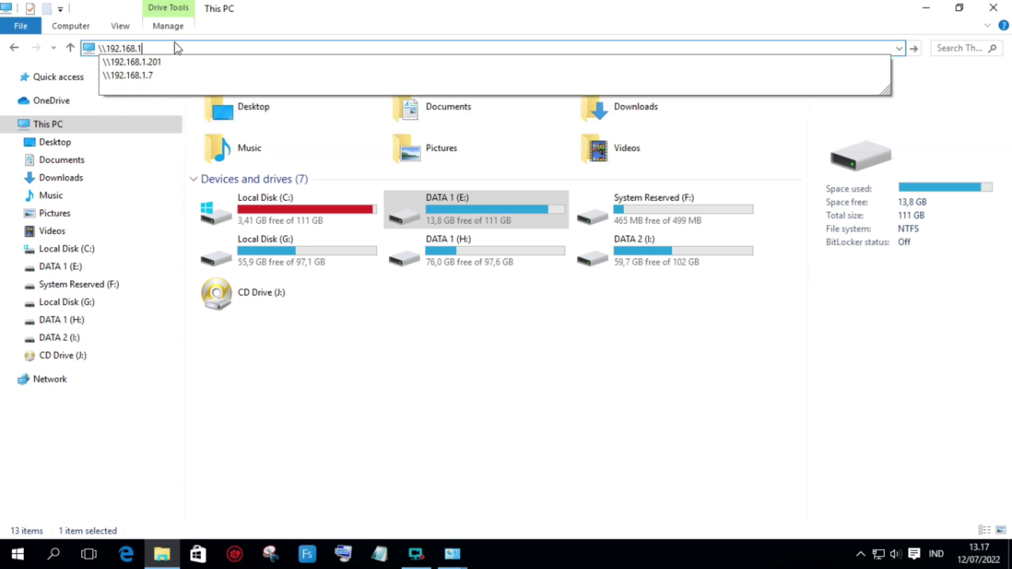
pyautogui.write('.20')
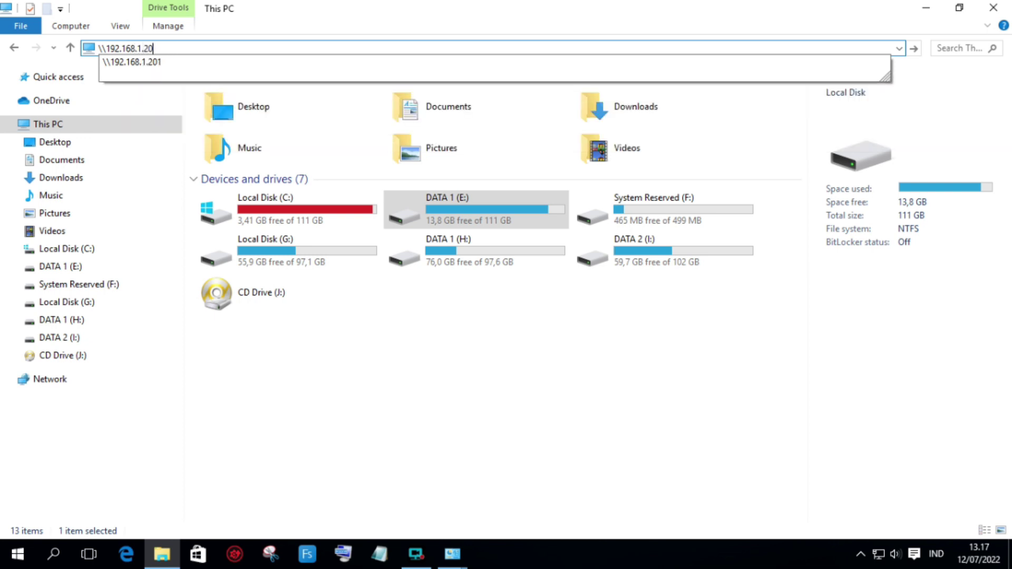
pyautogui.write('1')
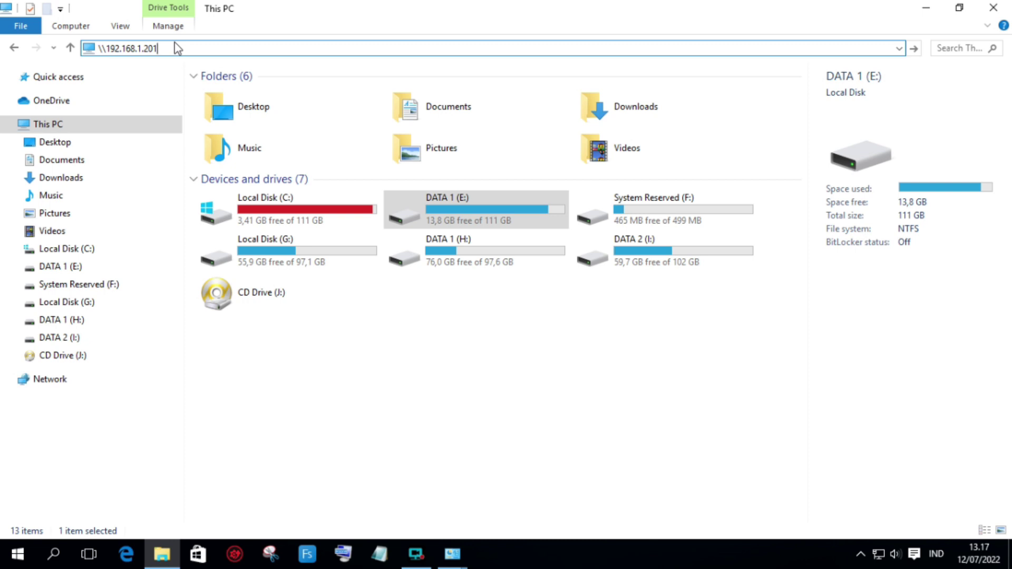
pyautogui.press('Return')
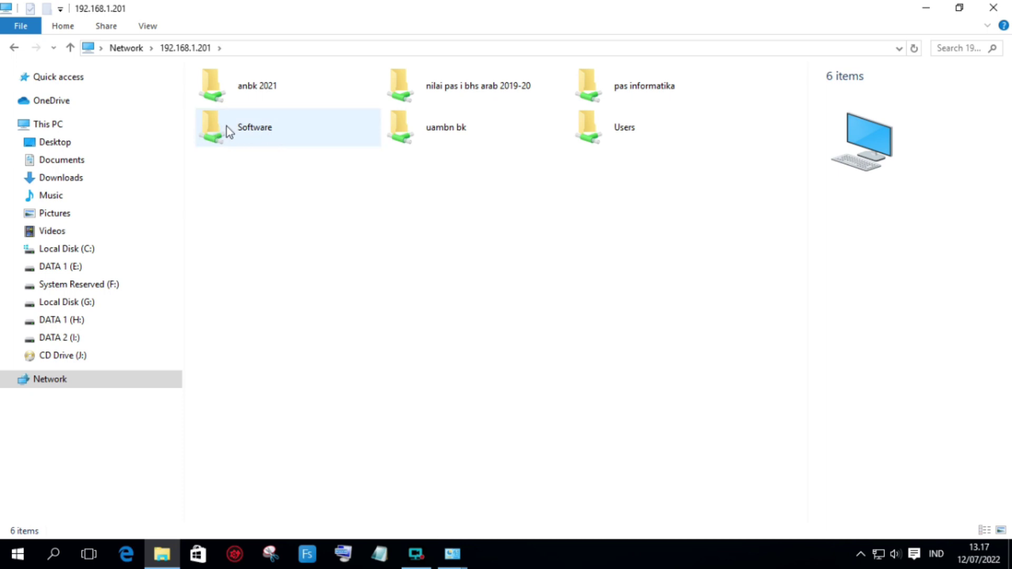
pyautogui.doubleClick(255, 129)
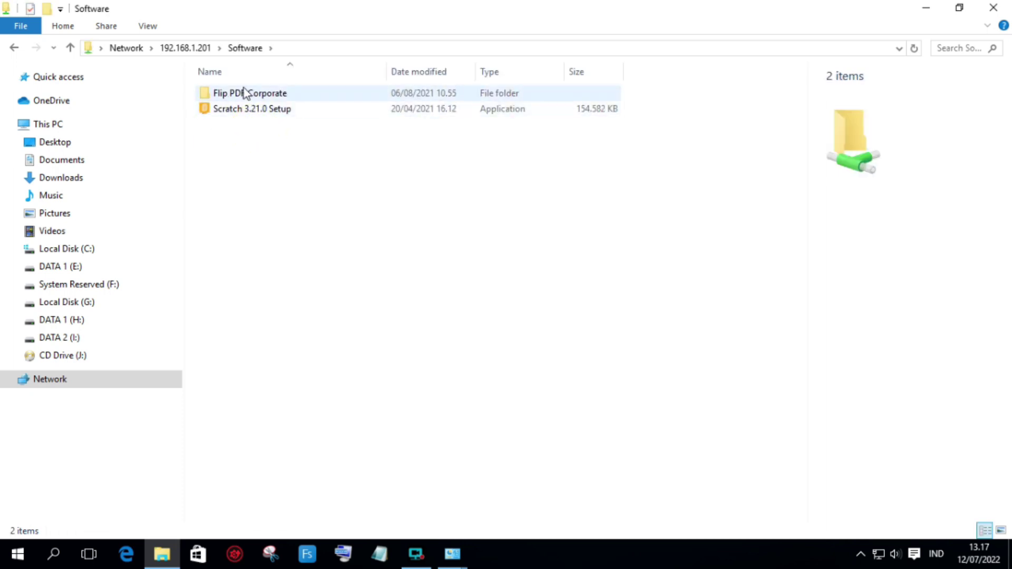